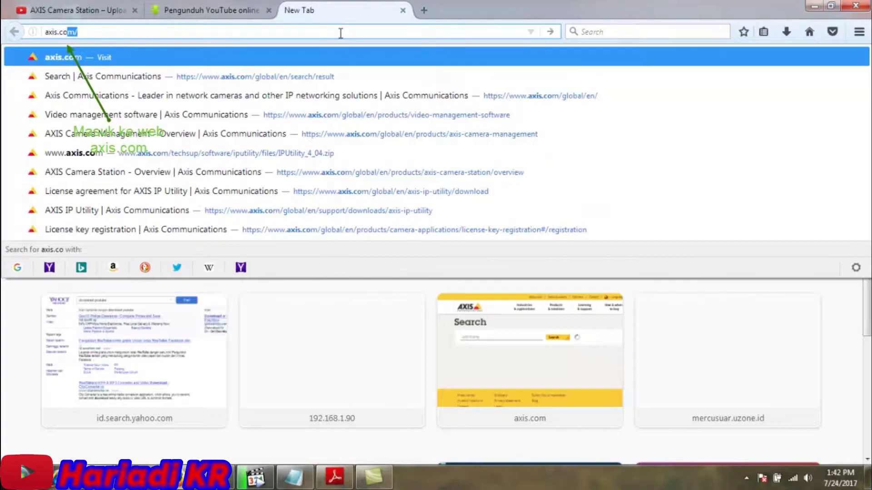
- Go to axis.com and open the Video management software page, scrolling down to AXIS Camera Station
text(m)
key(Return)
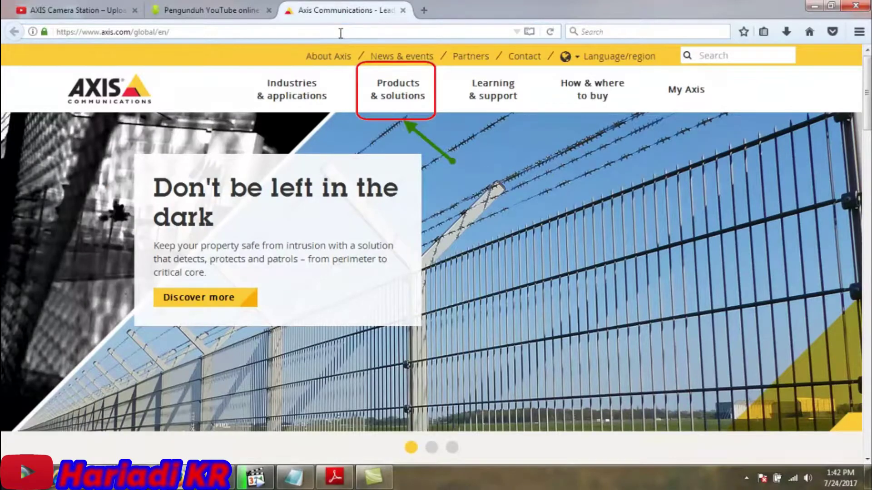
click(382, 92)
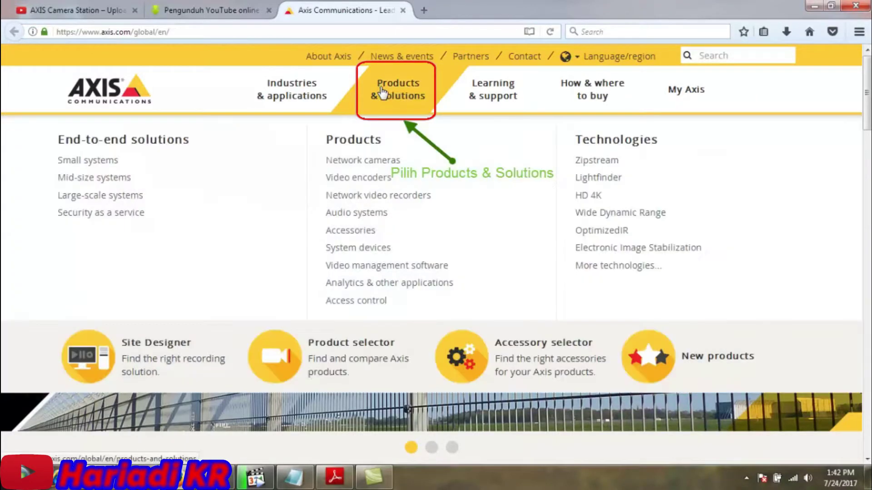
click(370, 267)
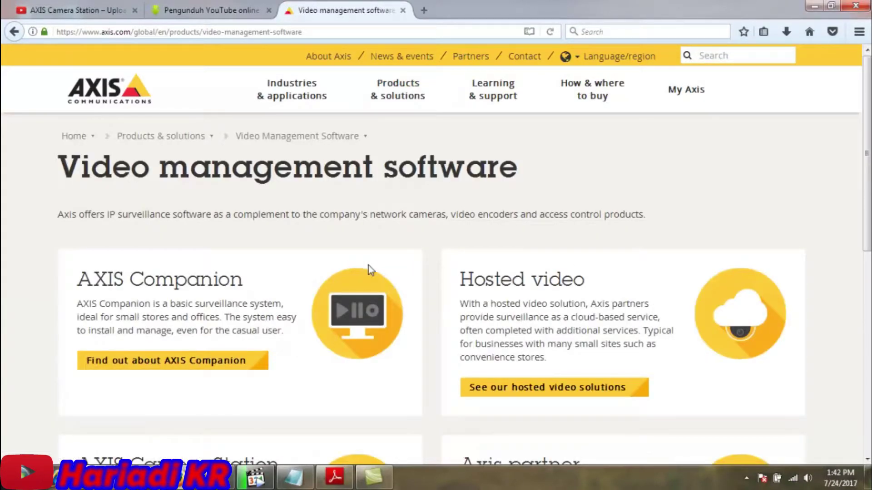
drag(866, 159, 867, 284)
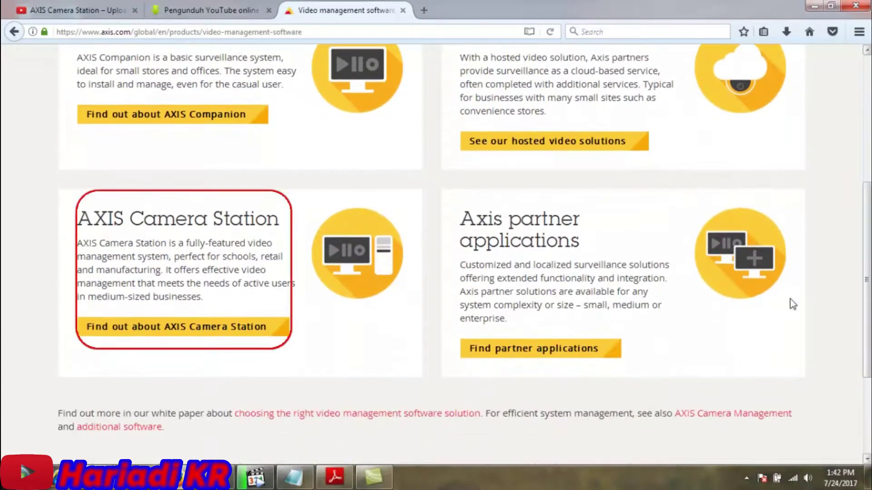
- Open the AXIS Camera Station overview page and download the free 30-day trial installer
click(262, 328)
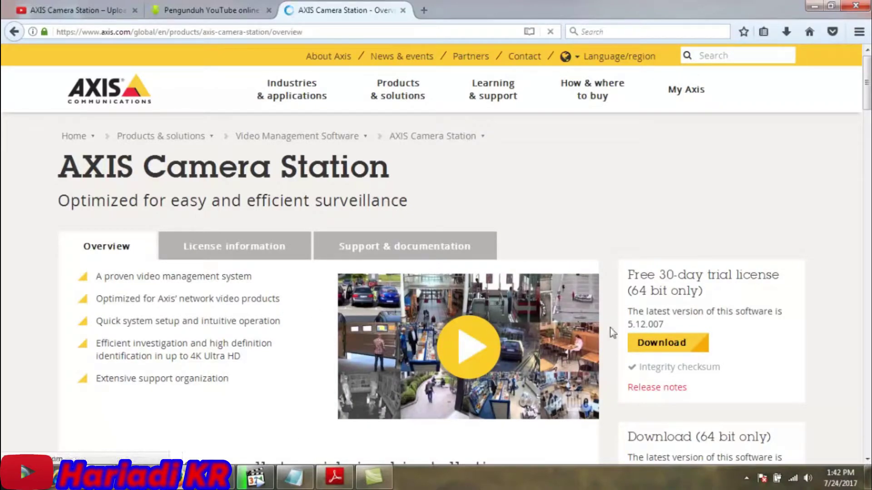
drag(866, 103, 868, 123)
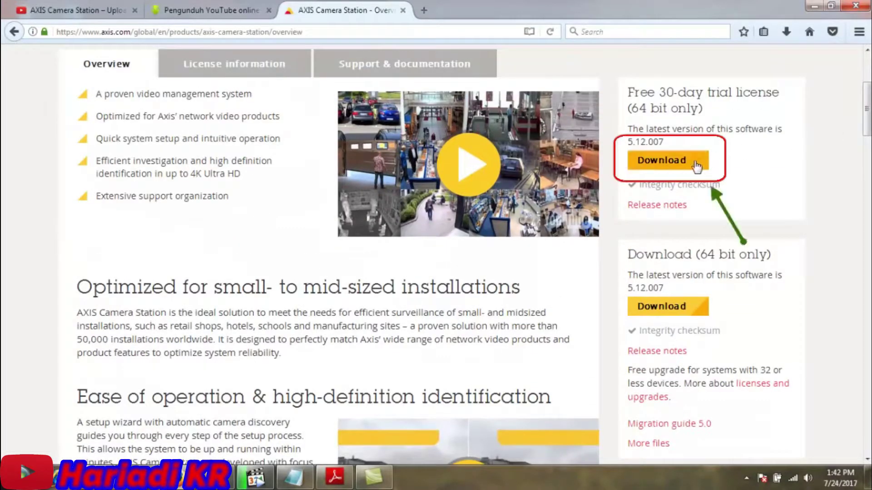
click(696, 165)
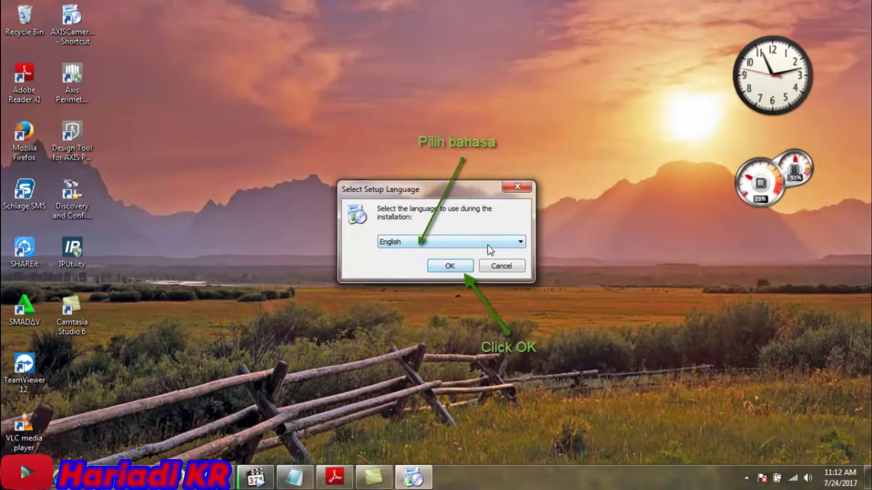
- Confirm English as the setup language and continue past the Welcome page
click(488, 249)
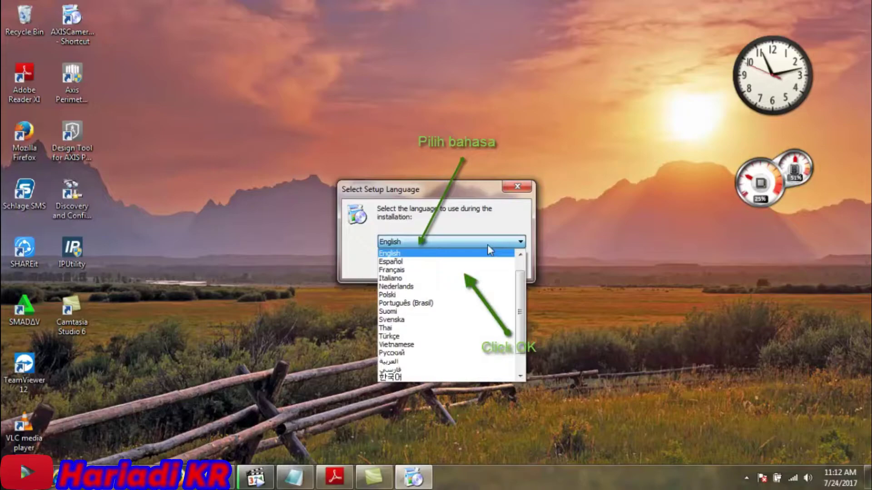
click(488, 246)
click(450, 267)
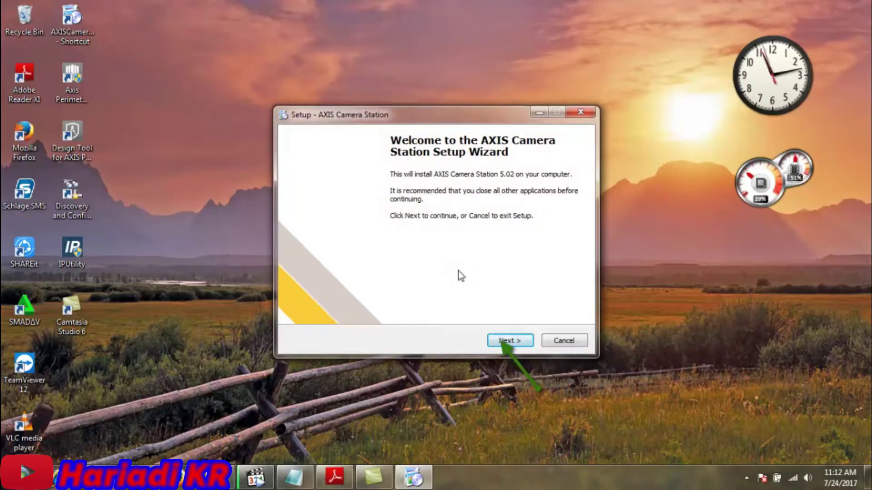
click(503, 341)
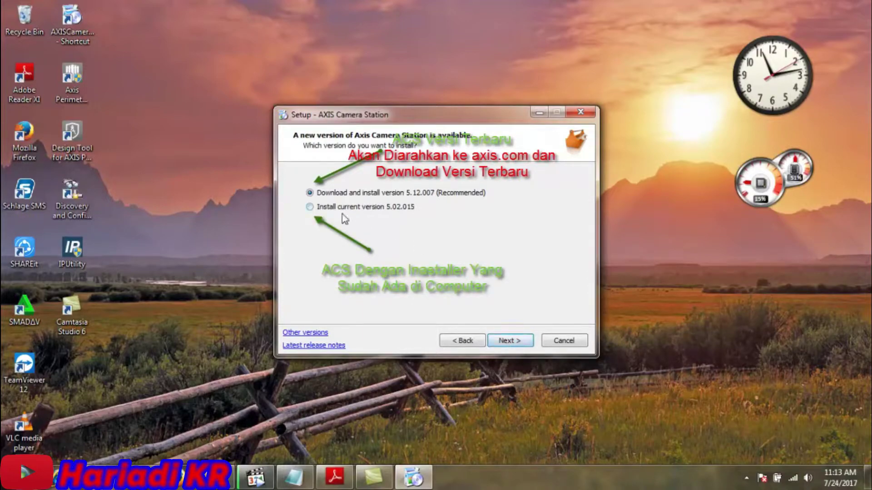
- Choose the current 5.02.015 version and accept the licence agreement
click(315, 208)
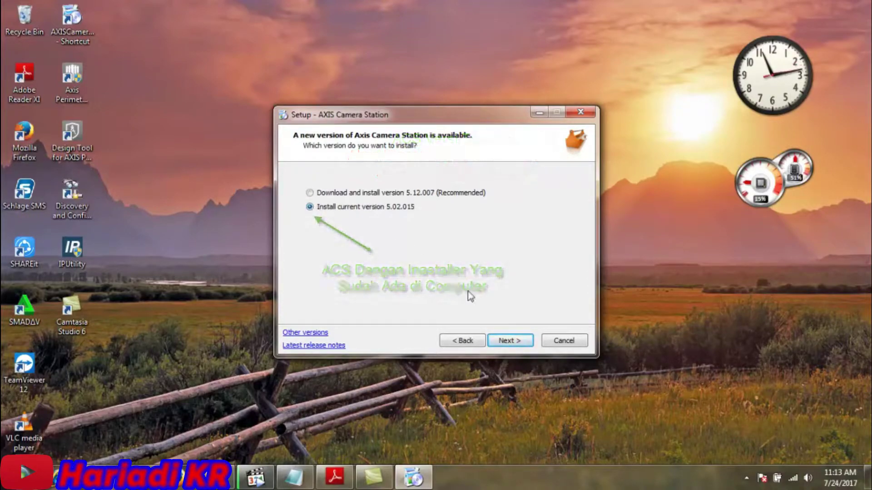
click(507, 341)
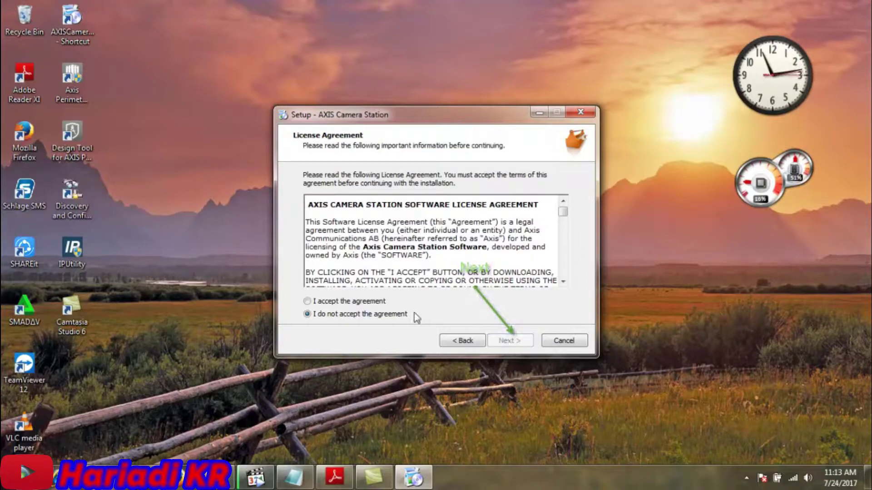
click(361, 302)
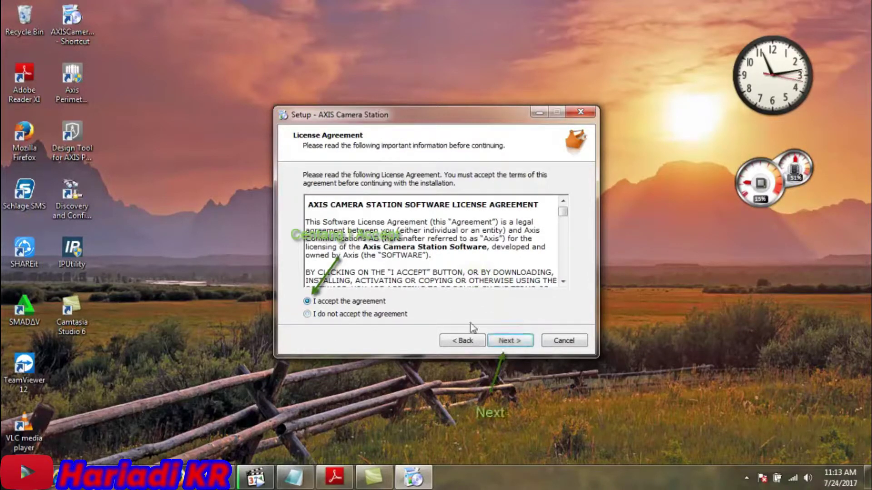
- Keep the default folder, full installation and firewall exceptions, and add a client desktop icon
click(501, 342)
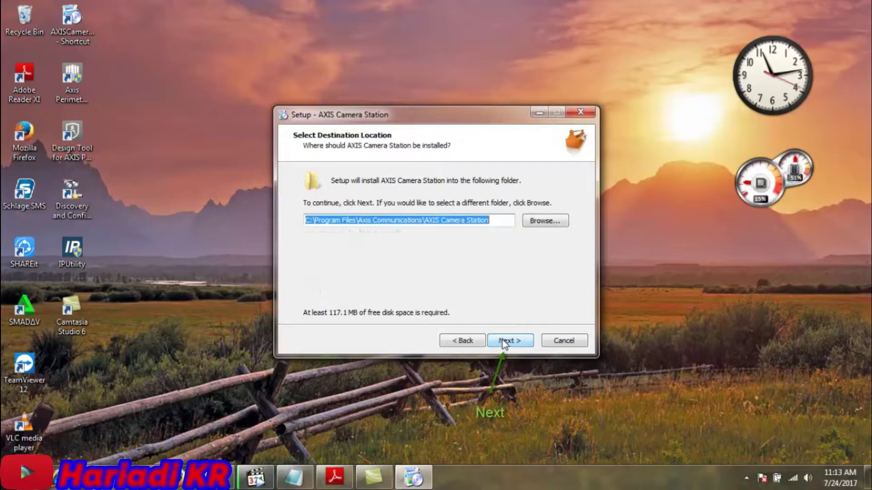
click(509, 341)
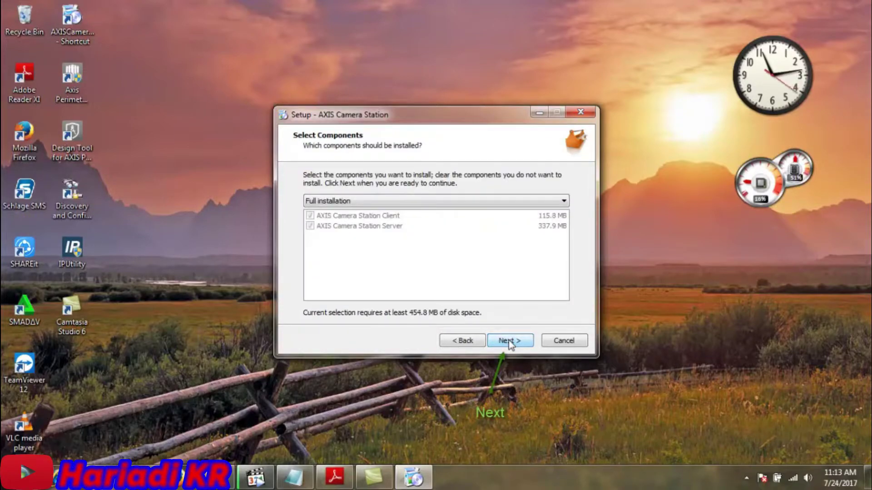
click(509, 342)
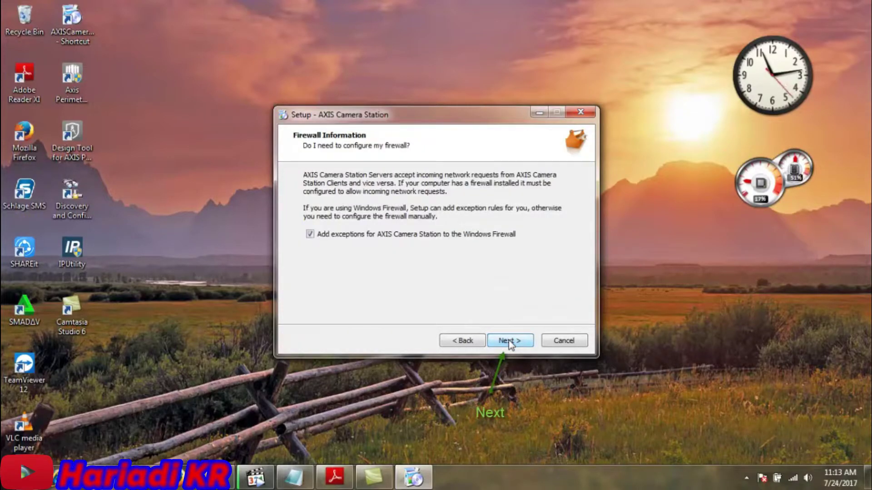
click(510, 341)
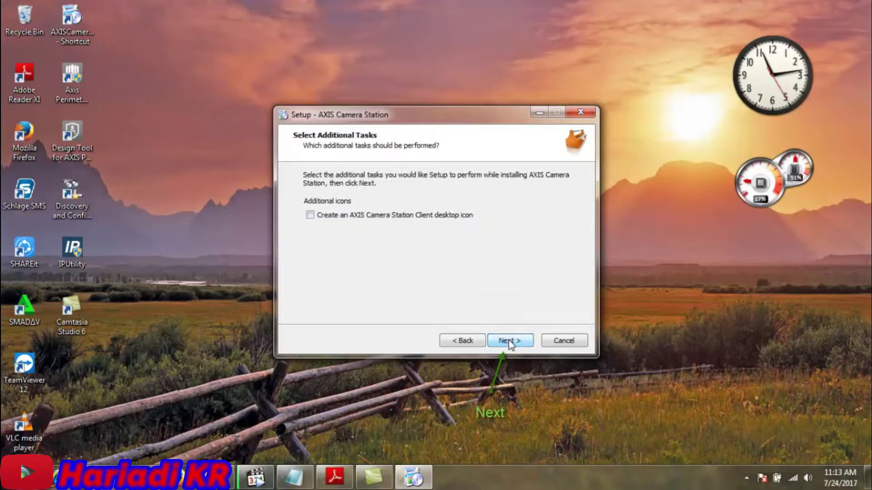
click(311, 216)
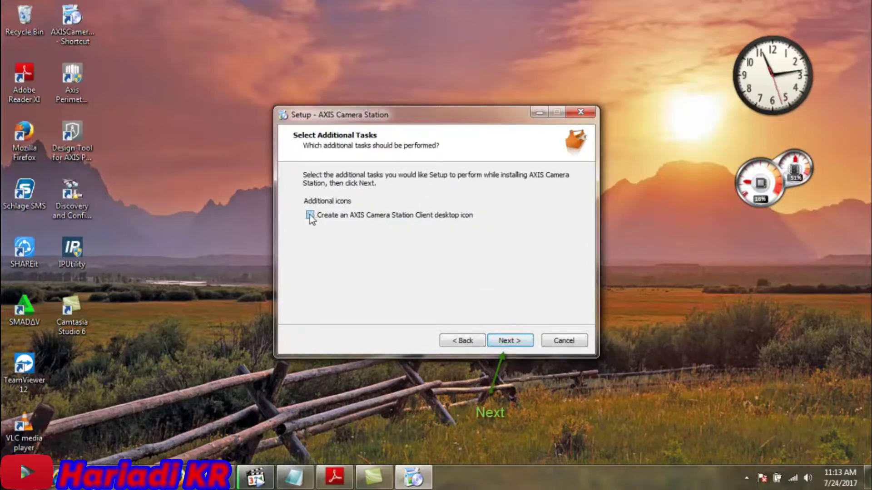
click(510, 342)
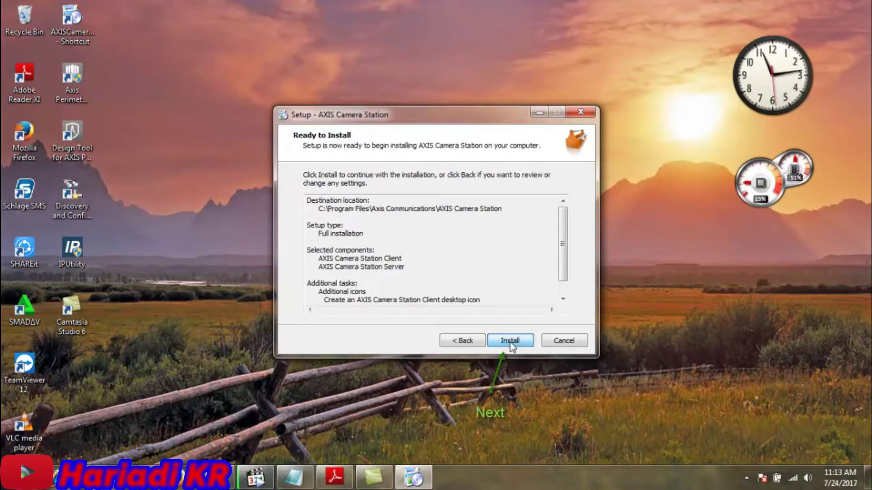
- Install AXIS Camera Station and close the finished wizard with Launch Client left ticked
click(509, 342)
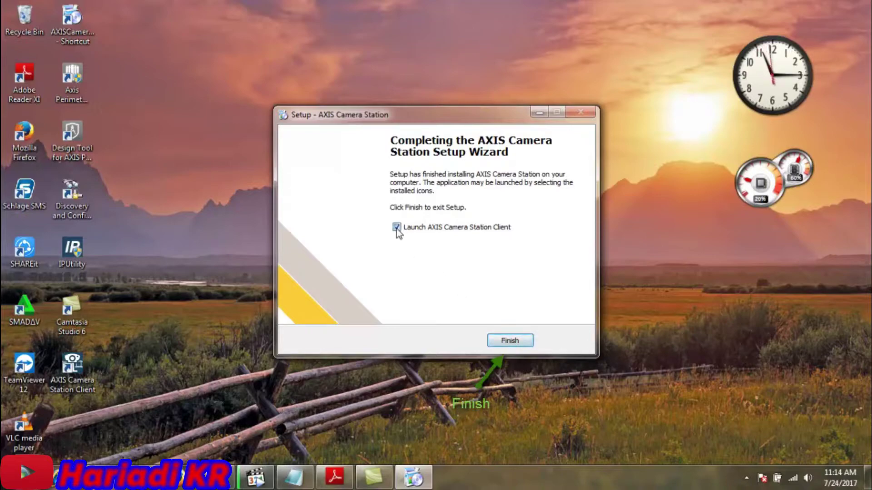
click(509, 341)
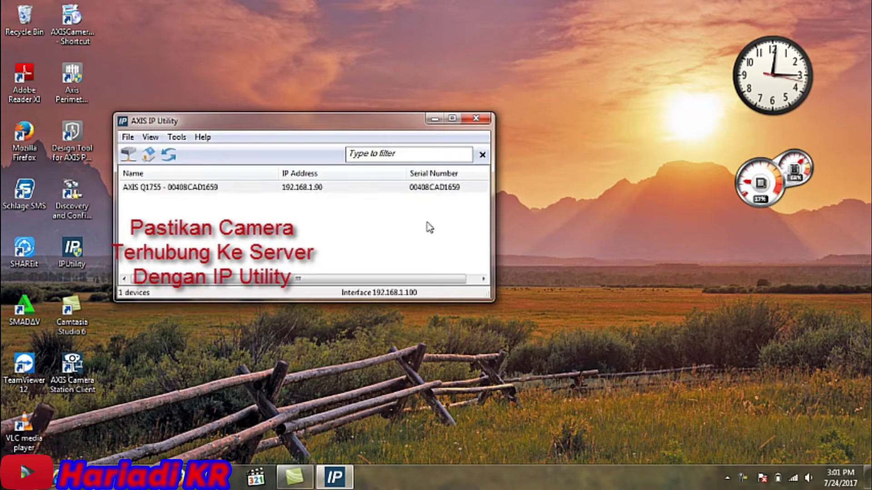
- Open the AXIS Q1755 at 192.168.1.90 from AXIS IP Utility in Firefox
click(345, 191)
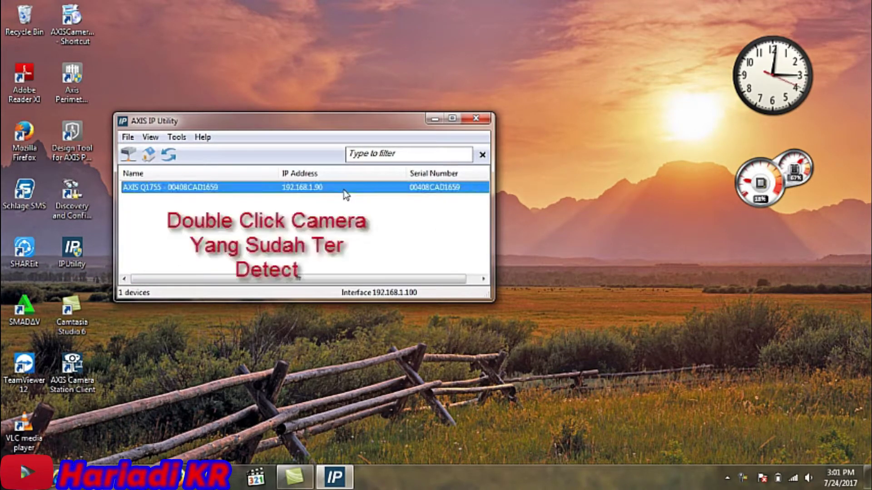
double_click(345, 192)
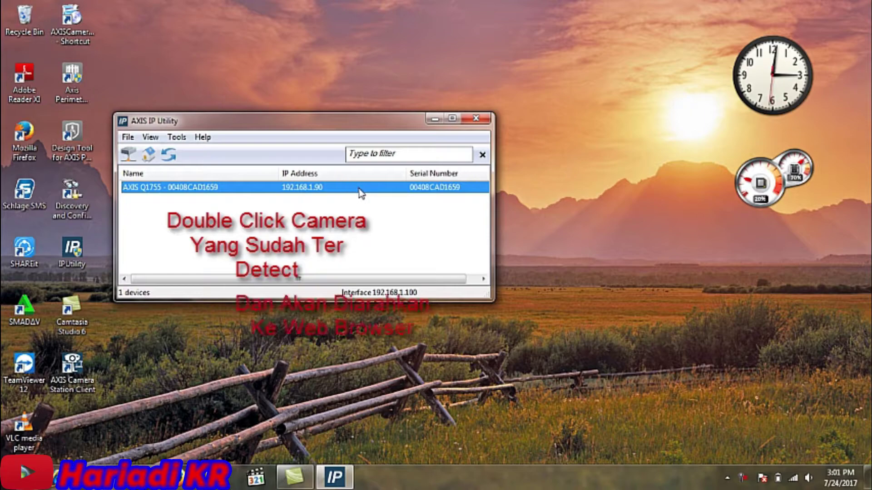
double_click(359, 190)
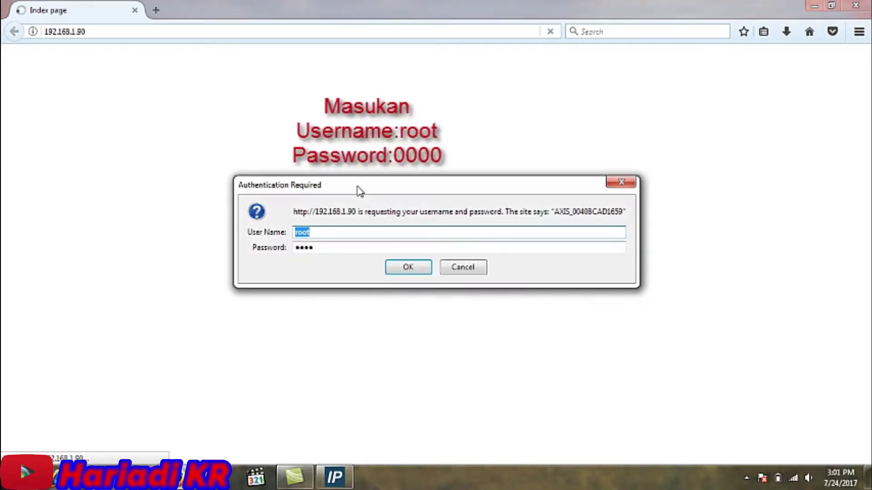
- Sign in to the camera and view its Basic TCP/IP settings showing IP 192.168.1.90
click(416, 270)
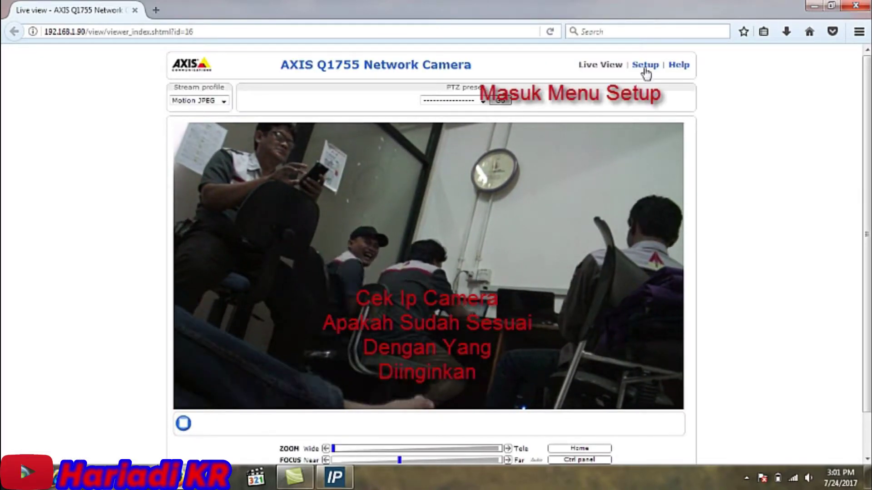
click(645, 66)
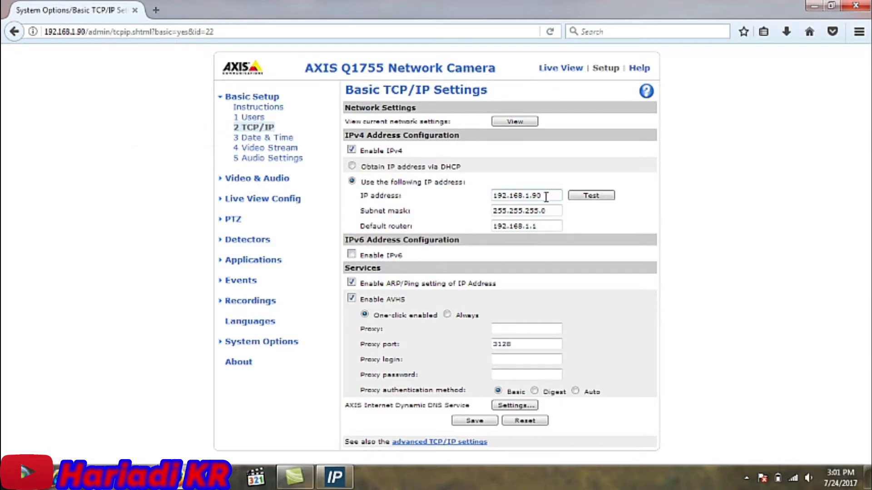
click(526, 194)
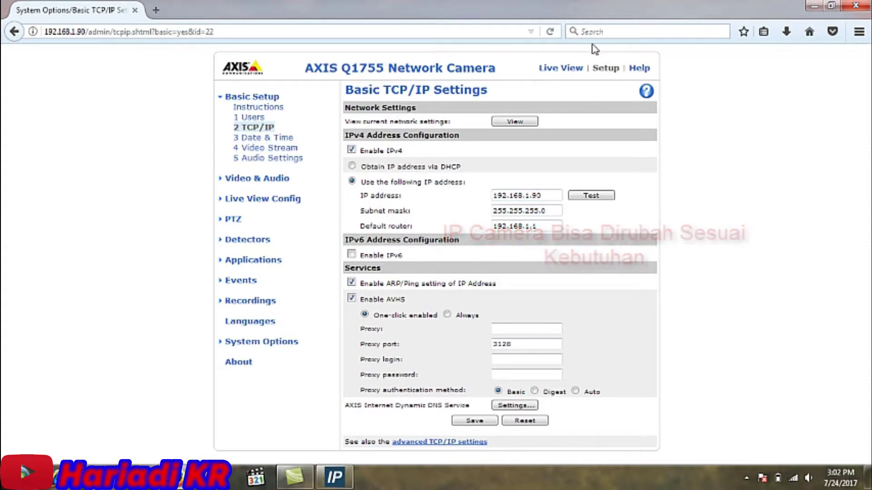
- Minimize Firefox and AXIS IP Utility, and check the tray icon shows the Camera Station service running
click(814, 6)
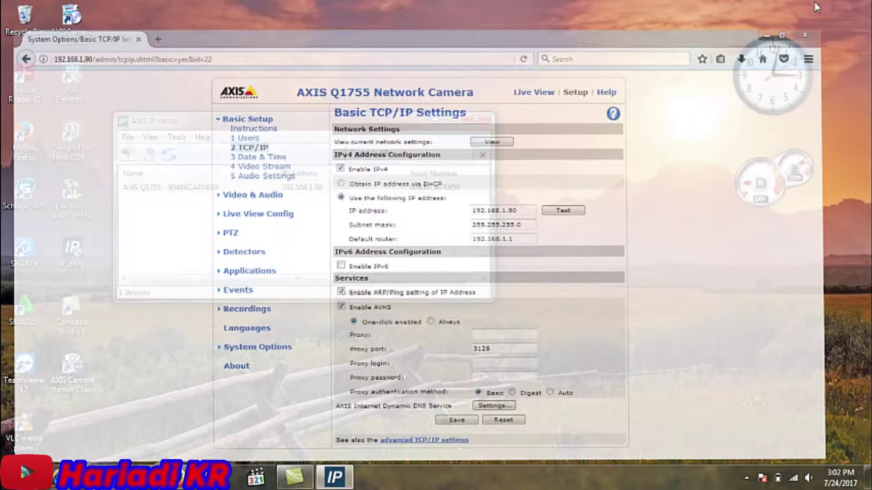
click(433, 119)
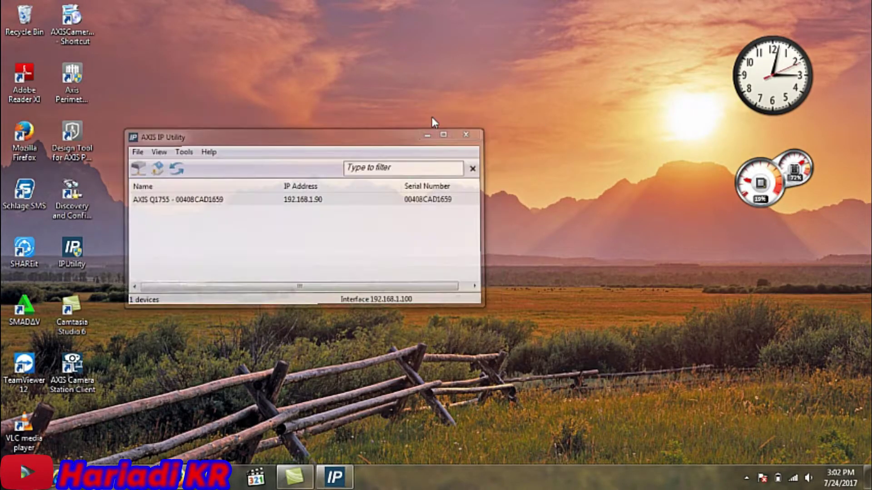
click(746, 478)
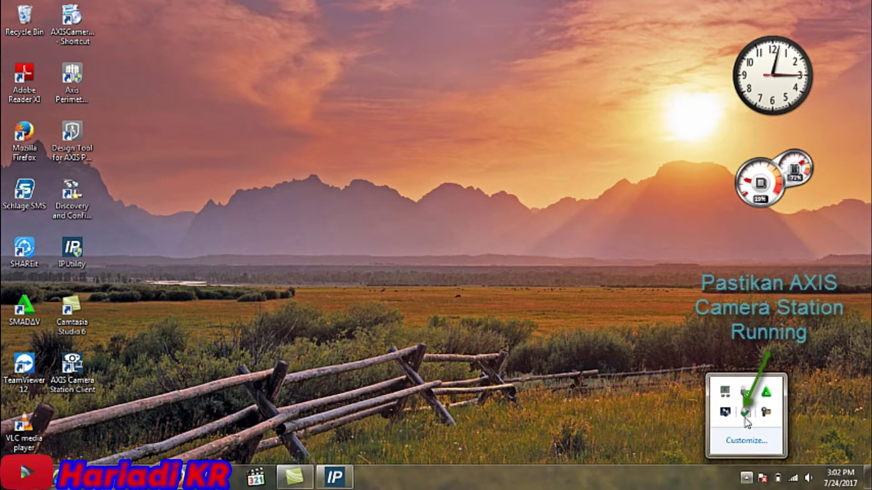
mouse_move(745, 419)
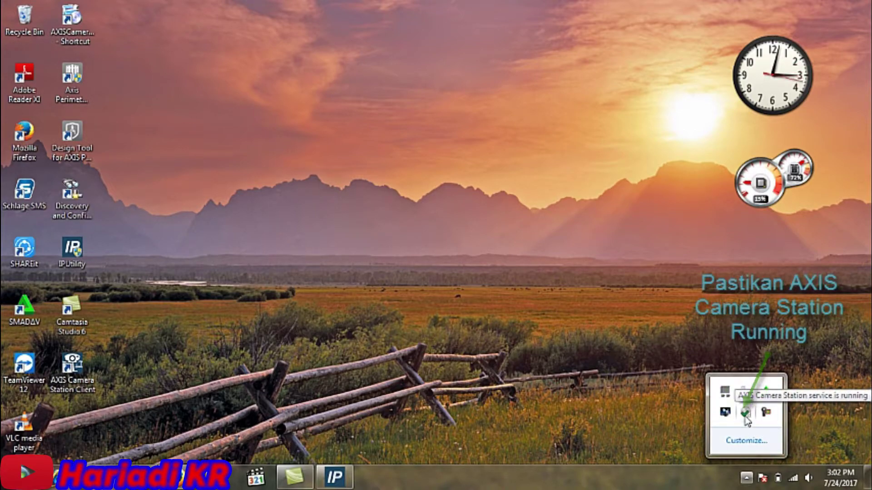
click(574, 386)
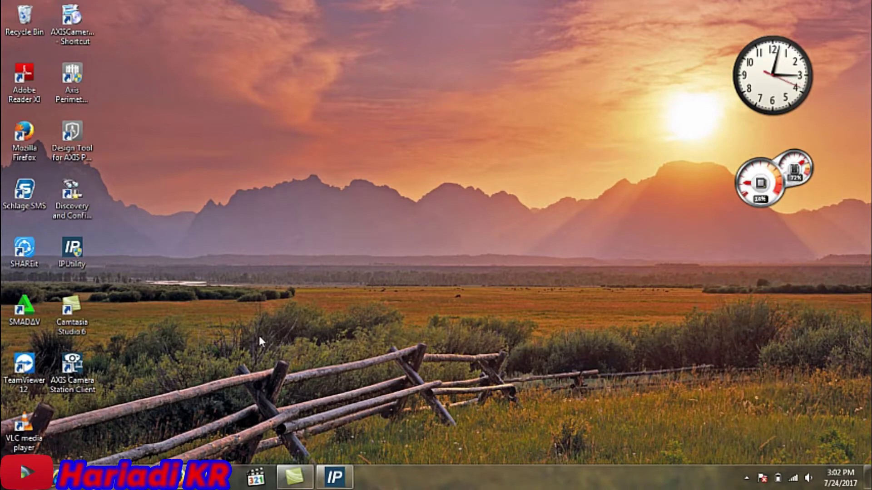
- Launch the Camera Station client and enter the found AXIS Q1755's login credentials
double_click(72, 383)
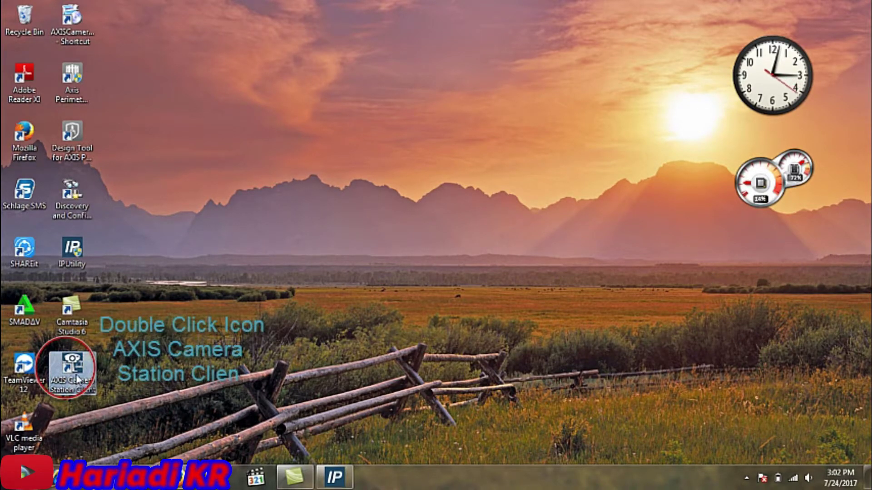
double_click(80, 377)
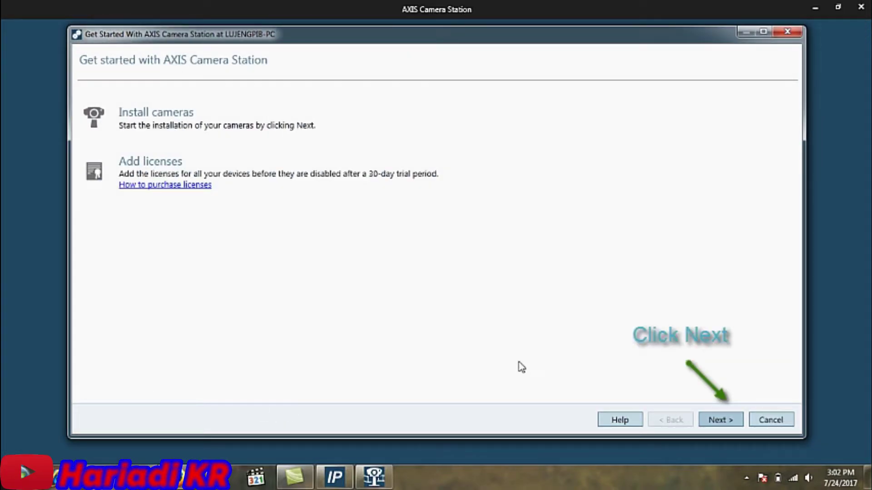
click(715, 420)
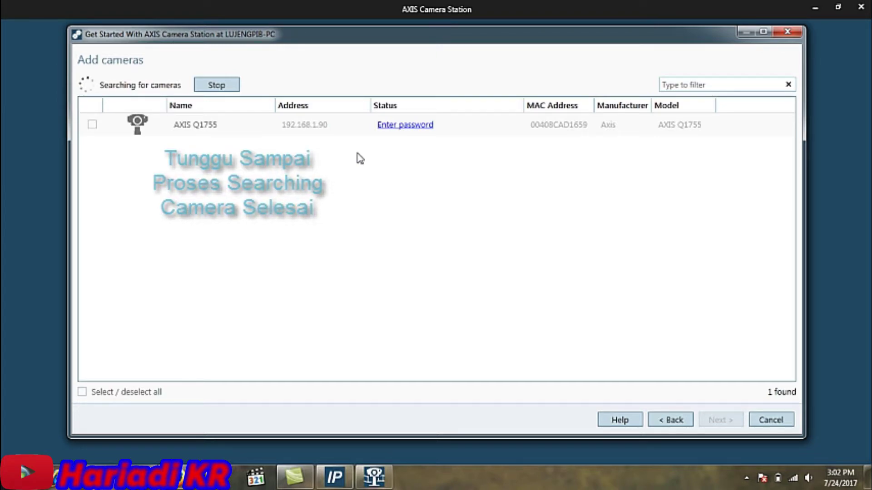
click(402, 127)
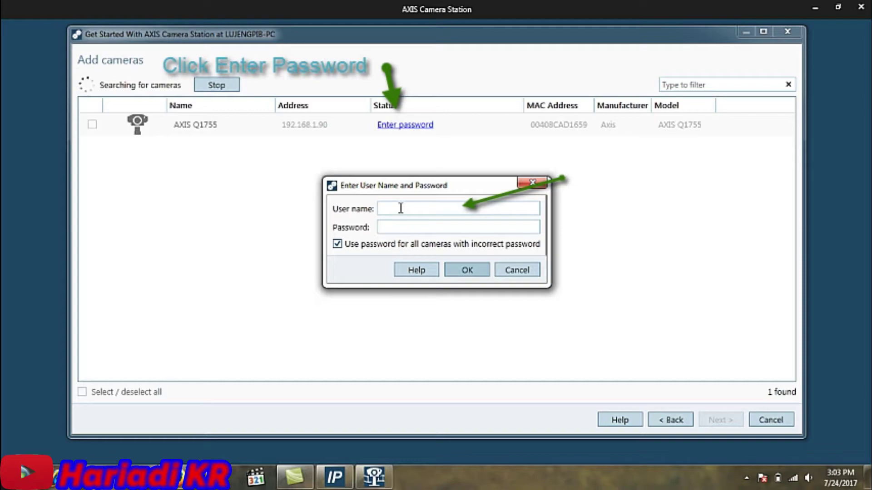
text(root)
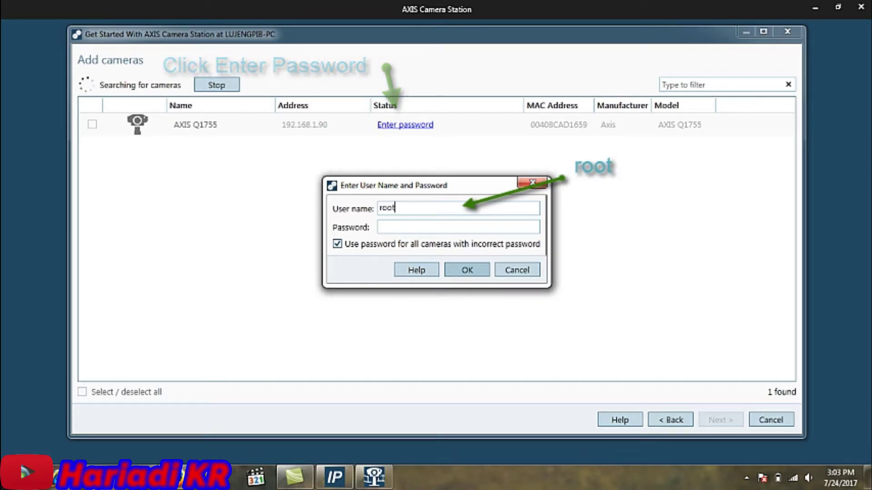
click(408, 228)
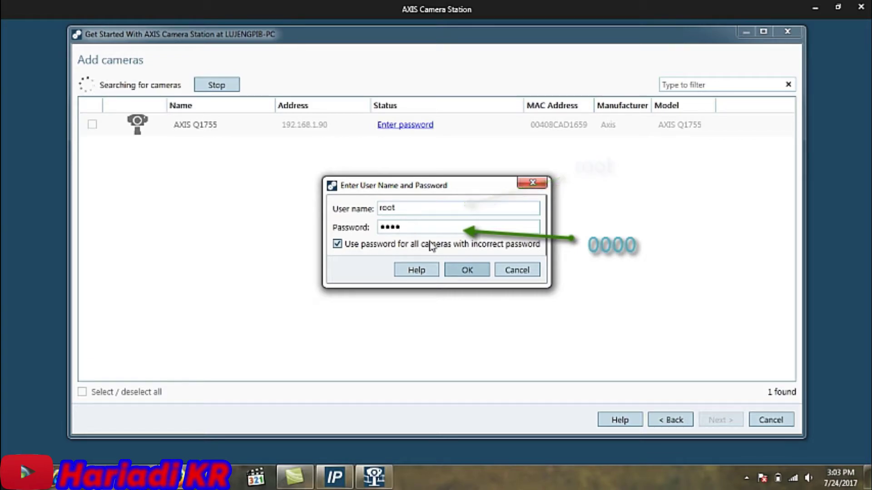
click(462, 273)
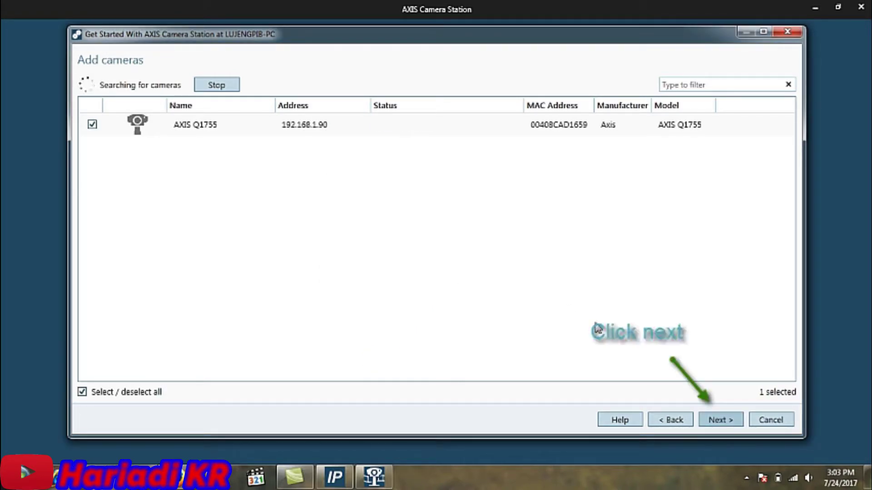
- Install the AXIS Q1755 with motion recording to DATA (D:) for 30 days, deferring licensing
click(723, 422)
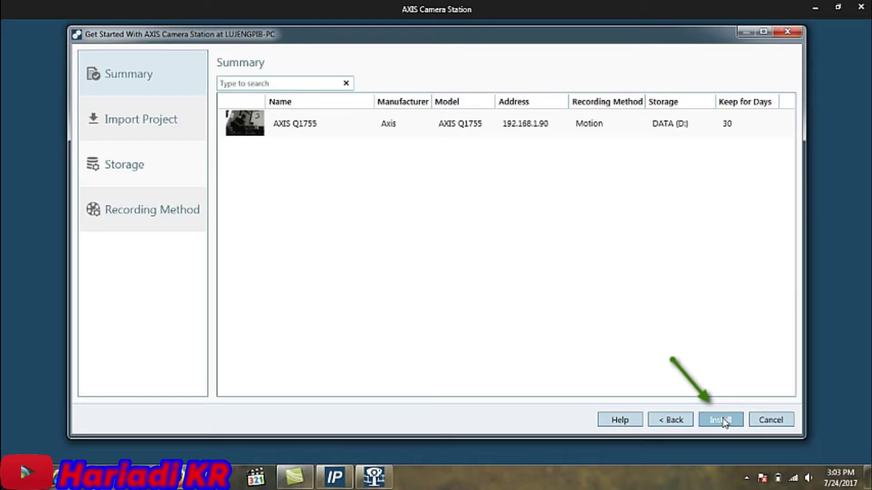
click(722, 421)
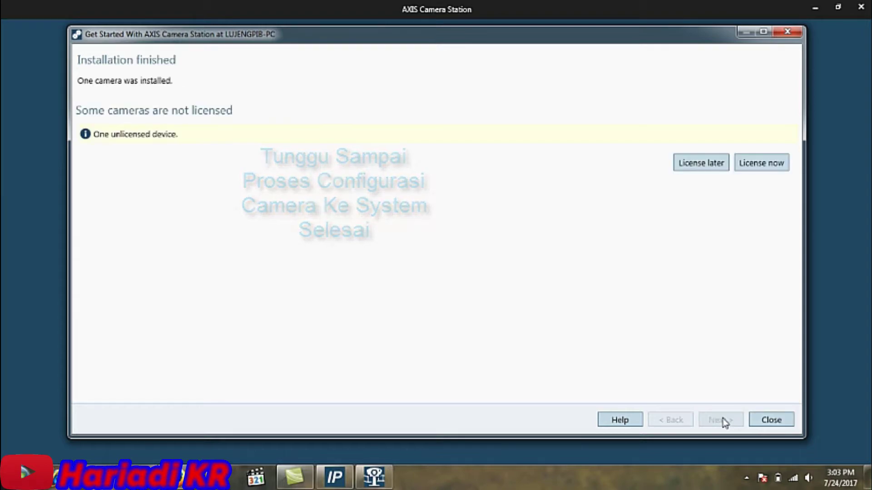
click(712, 164)
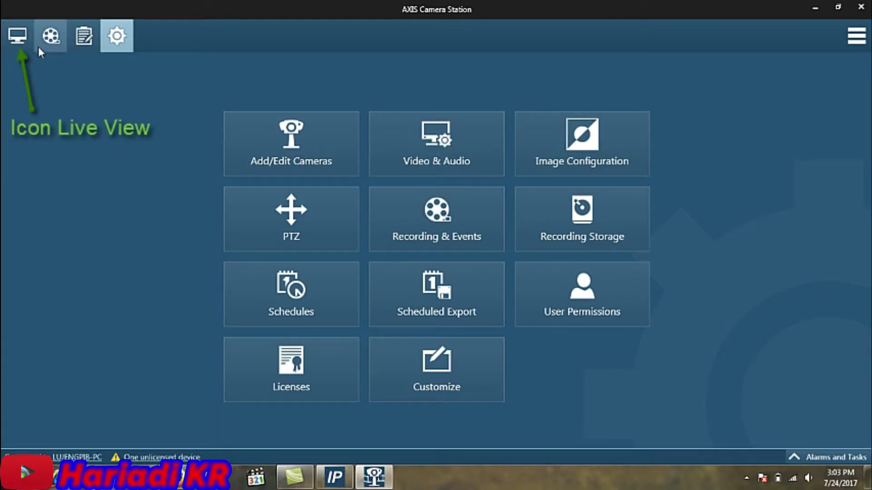
click(17, 36)
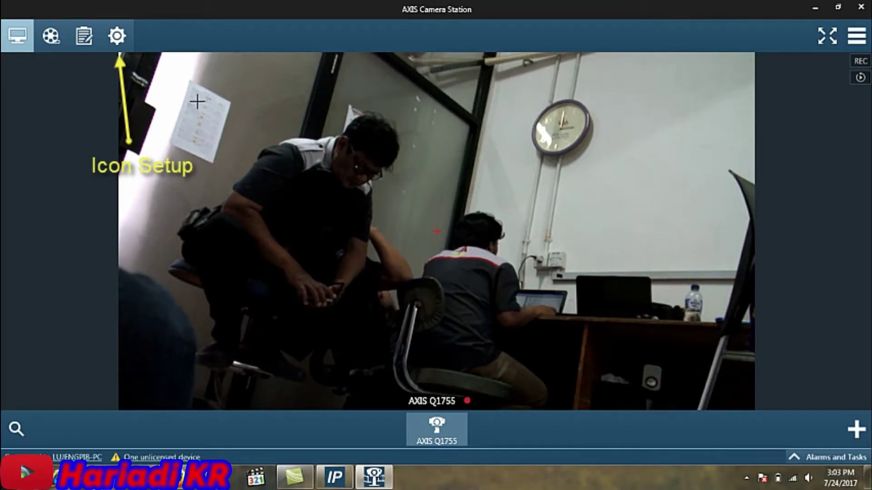
click(121, 36)
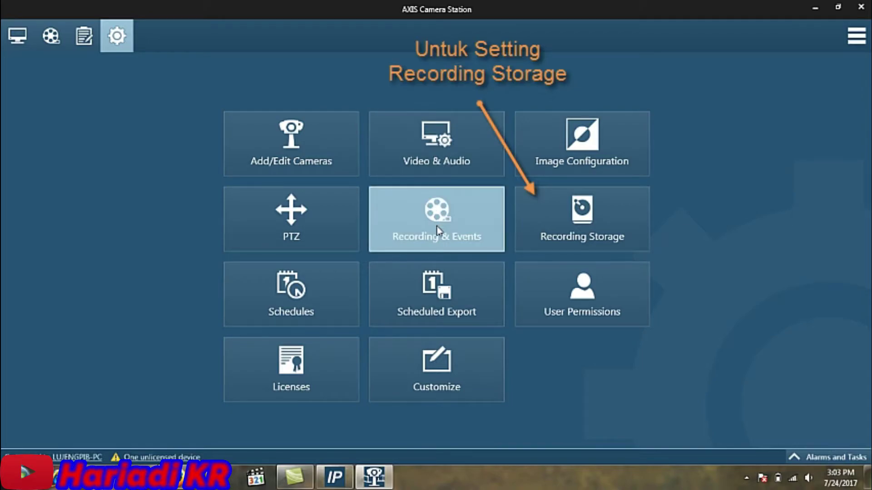
- Confirm recording storage on D:\ (DATA) with OK status and a 46.0 GB limit
click(582, 232)
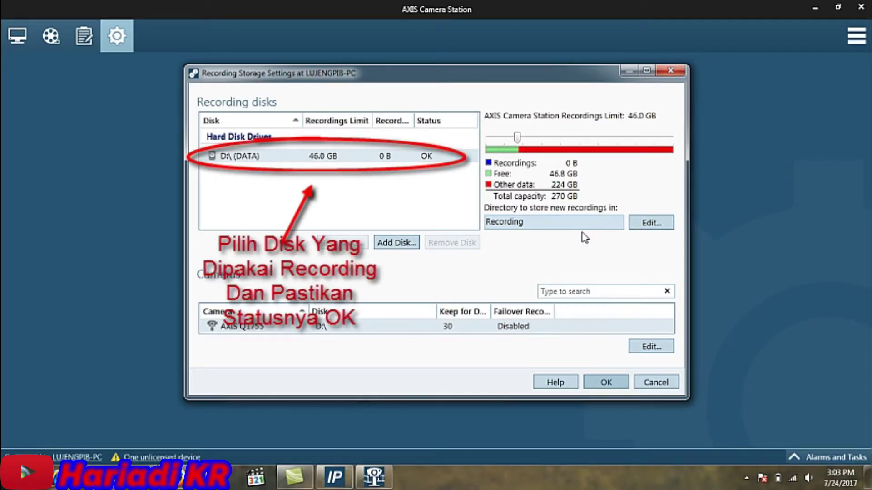
click(415, 159)
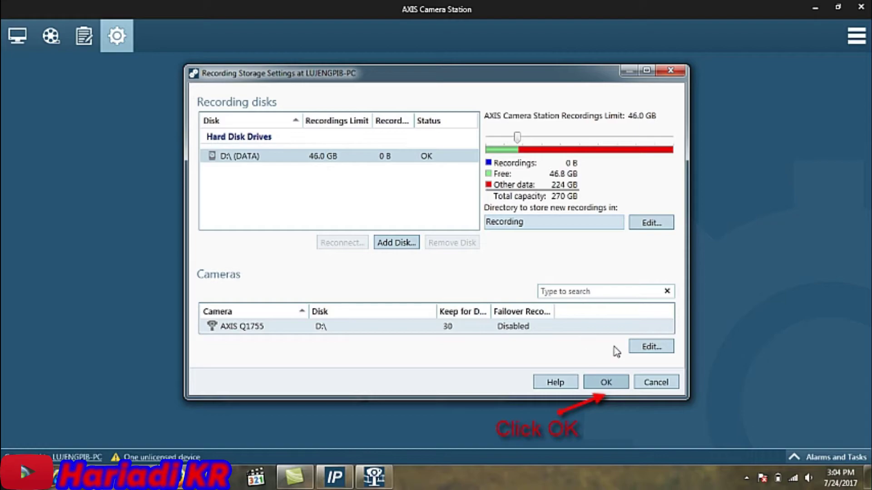
click(618, 383)
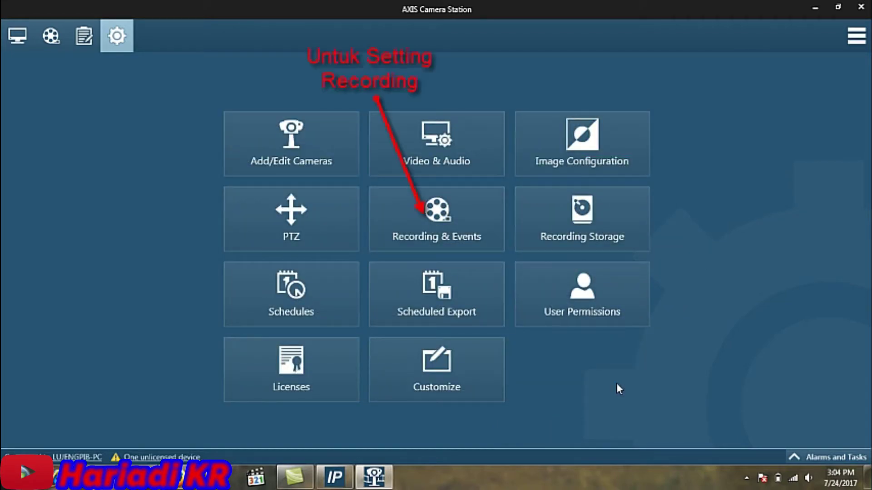
- Enable AXIS Q1755 motion-detection recording with the Medium profile (H.264, 1280x720, 15 fps)
click(445, 215)
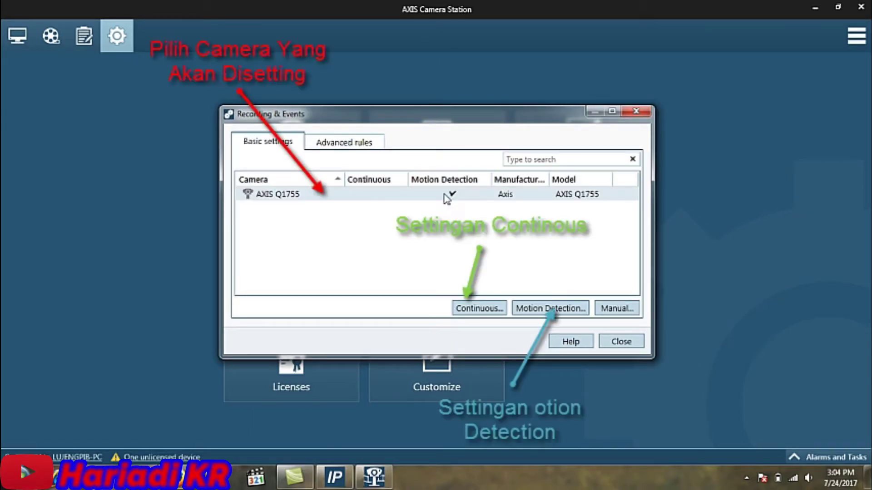
click(545, 309)
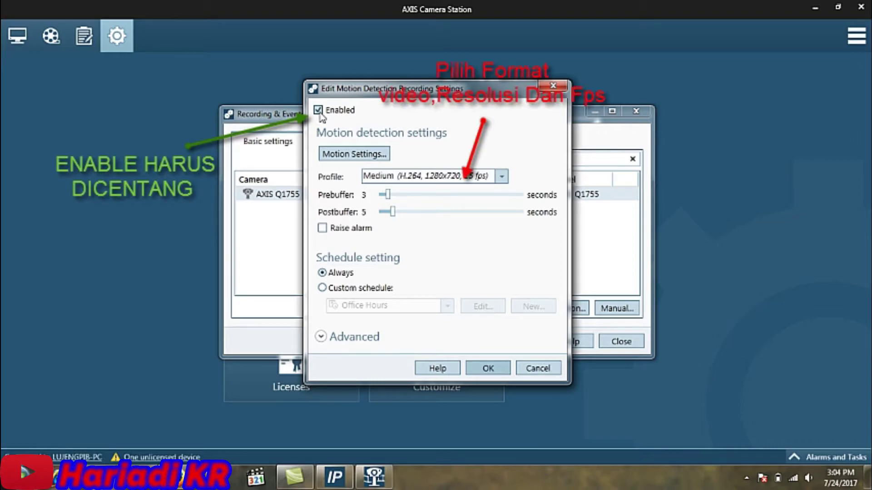
click(501, 177)
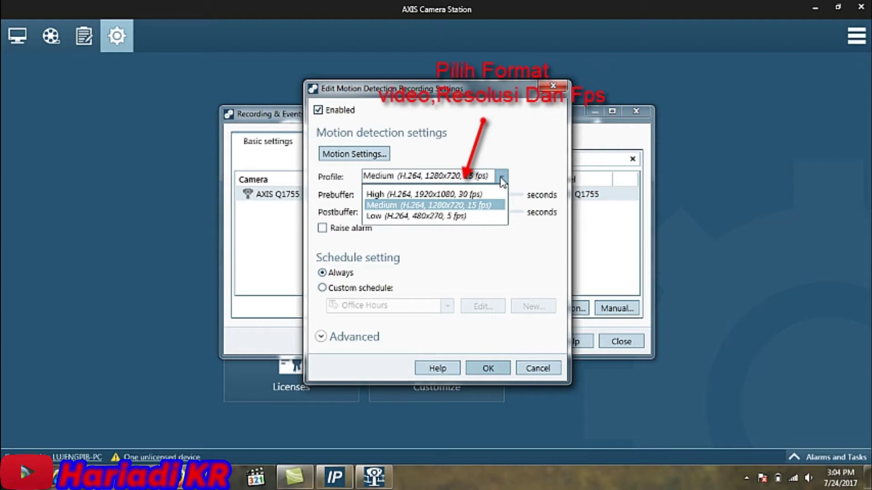
click(501, 178)
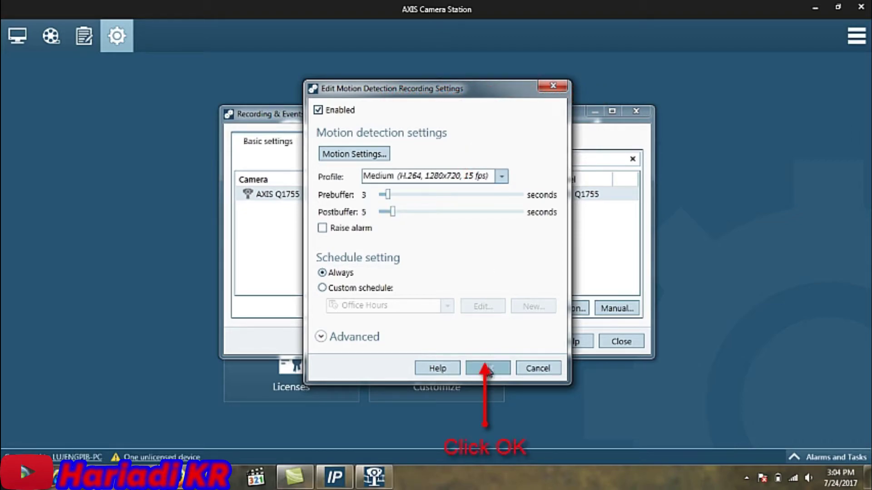
click(487, 367)
click(609, 343)
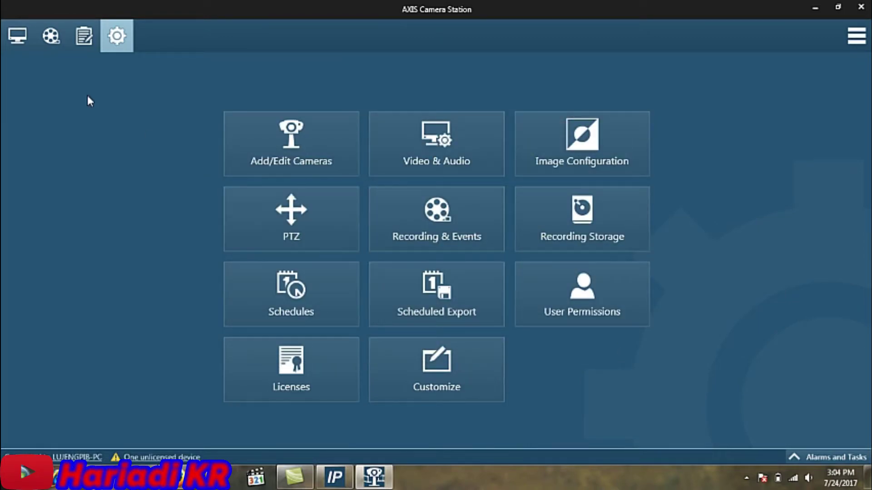
- Show the AXIS Q1755 live view and review the available new-view types
click(21, 40)
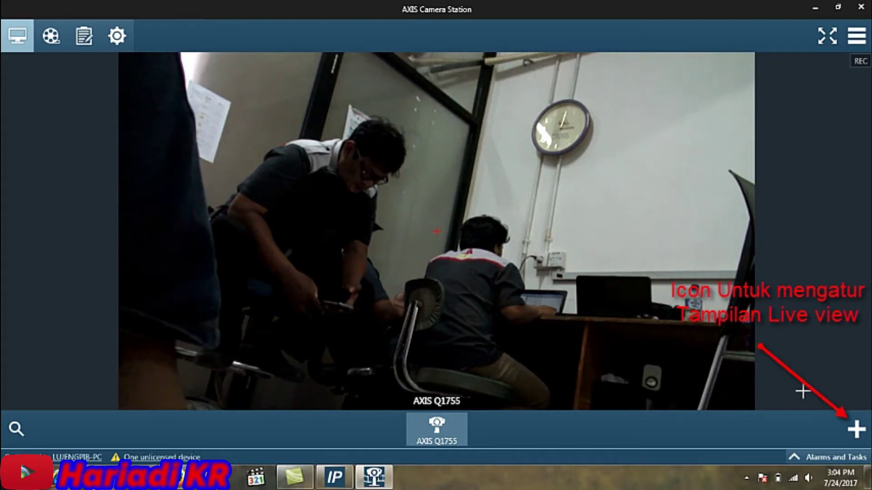
click(856, 431)
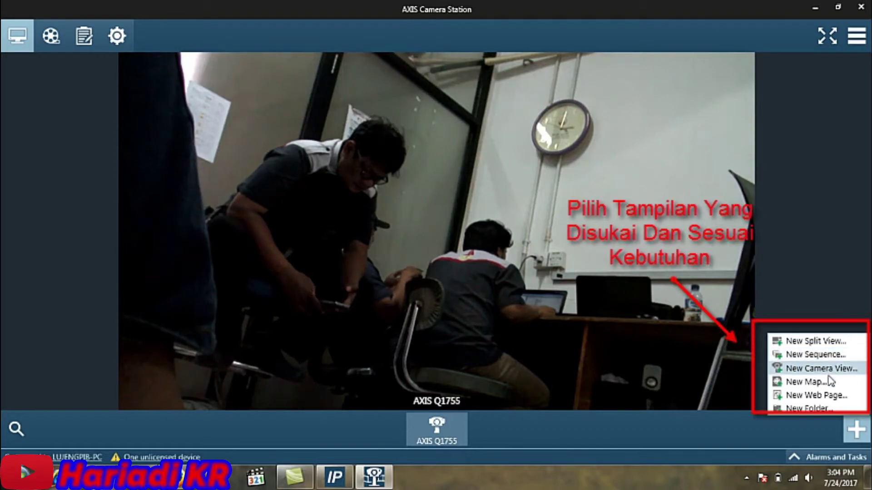
click(820, 309)
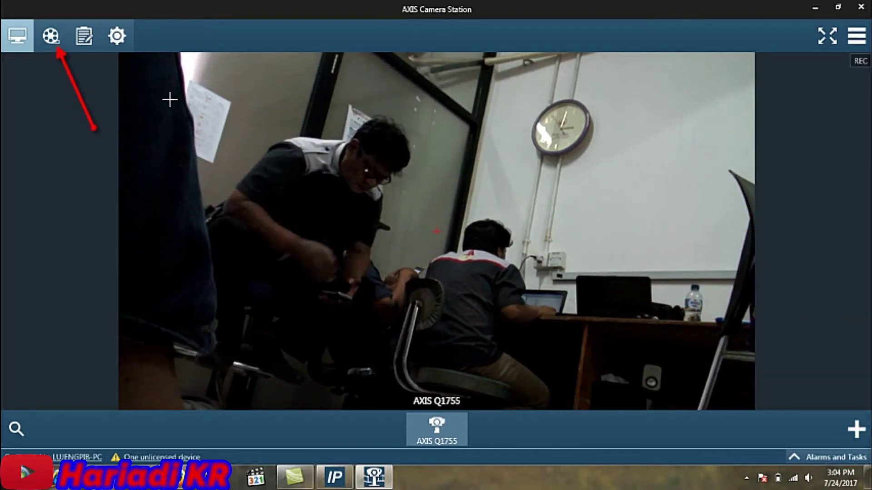
- Play back the AXIS Q1755 recording from about 3:03 PM, 24 July, then return to Live View
click(51, 36)
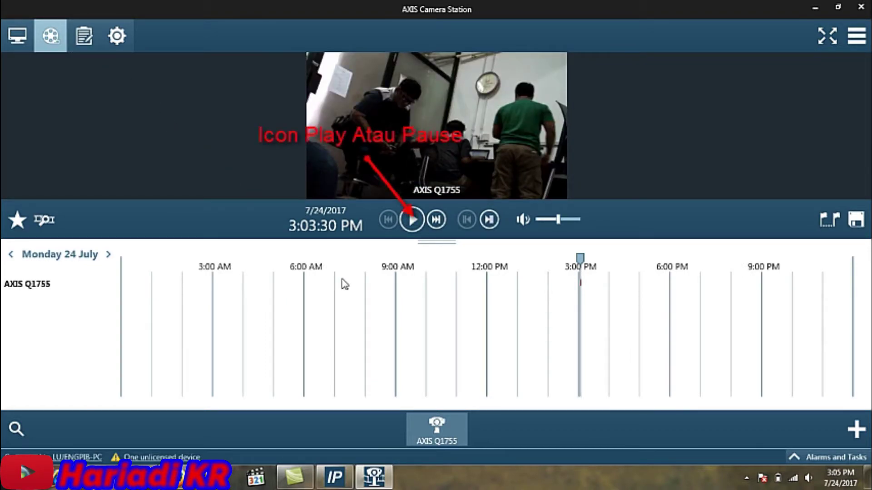
mouse_move(412, 231)
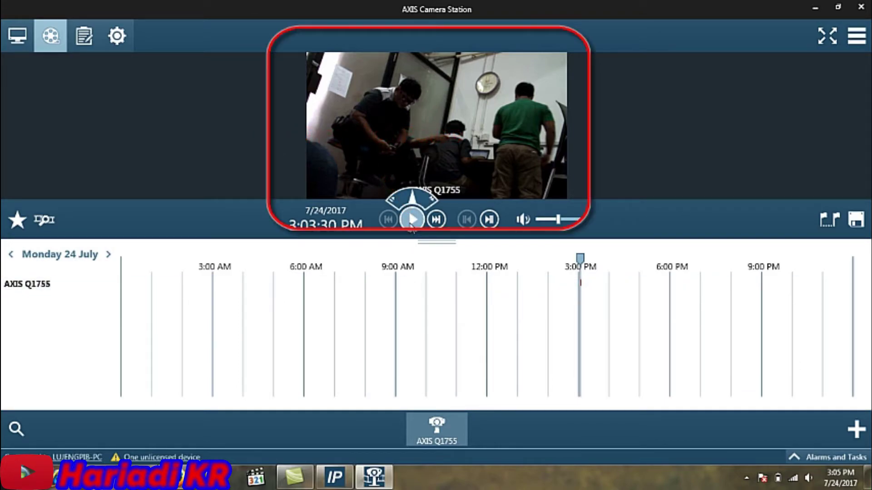
click(410, 225)
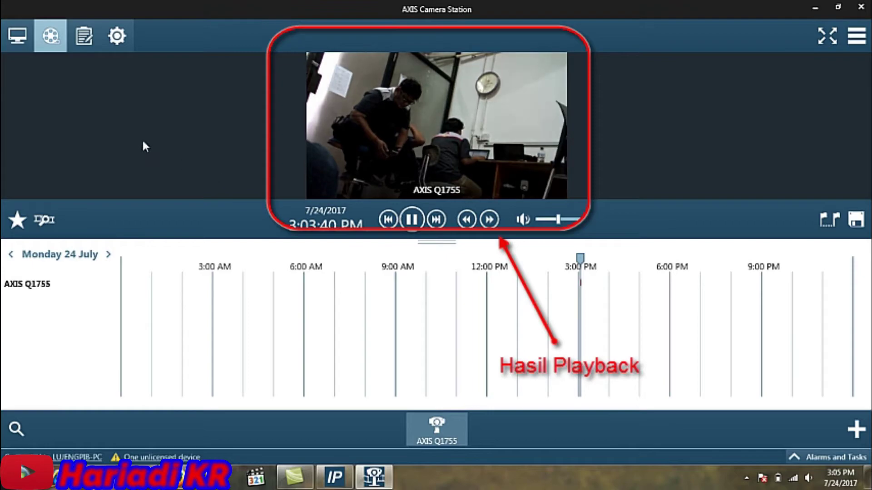
click(18, 36)
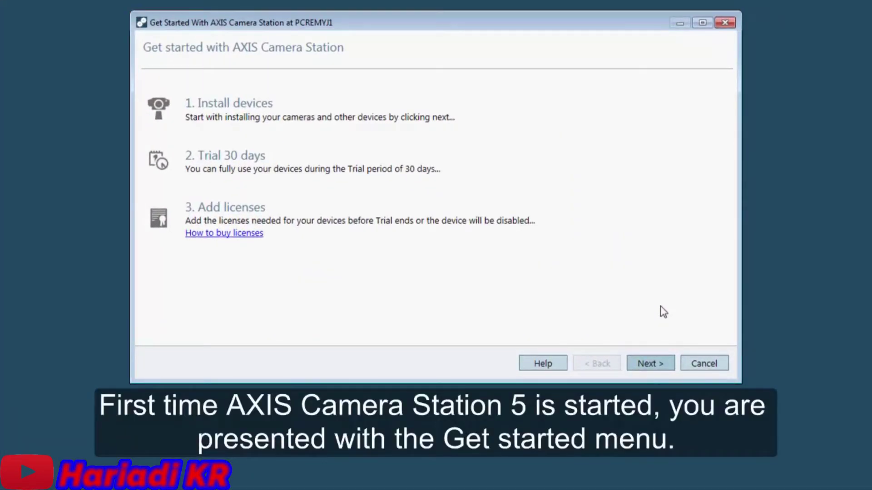
- In the Get Started wizard, check the cameras to add, including AXIS P3224-LV (2) and AXIS M3005 (32)
click(667, 364)
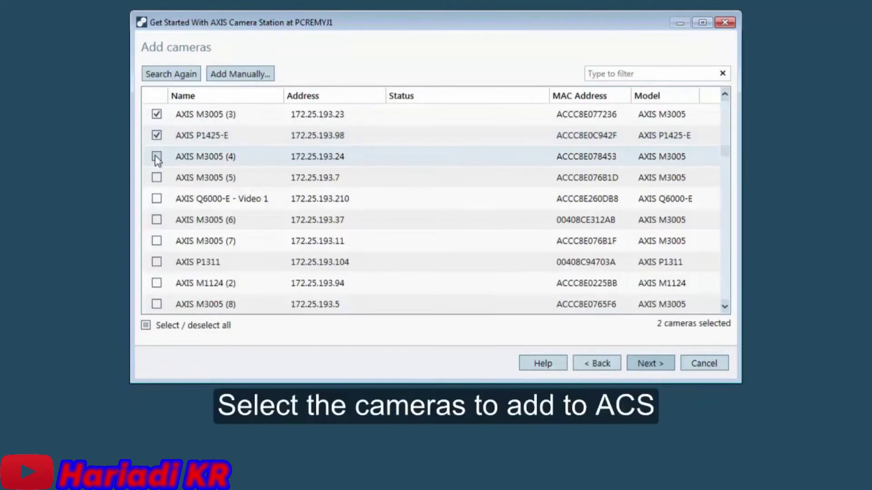
click(156, 154)
click(156, 178)
click(157, 199)
click(156, 220)
click(156, 241)
scroll(156, 241, down, 2)
click(156, 177)
click(156, 262)
click(157, 283)
scroll(156, 283, down, 3)
click(156, 198)
click(157, 219)
click(156, 241)
click(156, 262)
scroll(157, 262, down, 3)
click(156, 198)
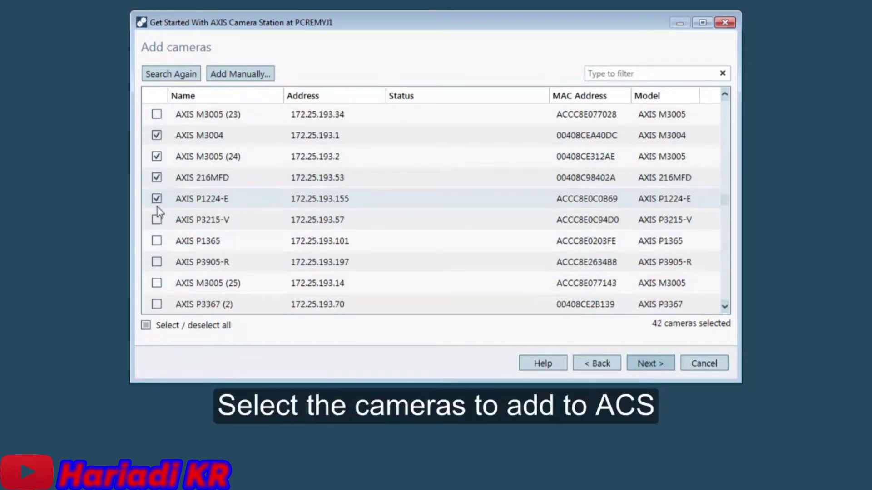
click(156, 241)
click(156, 262)
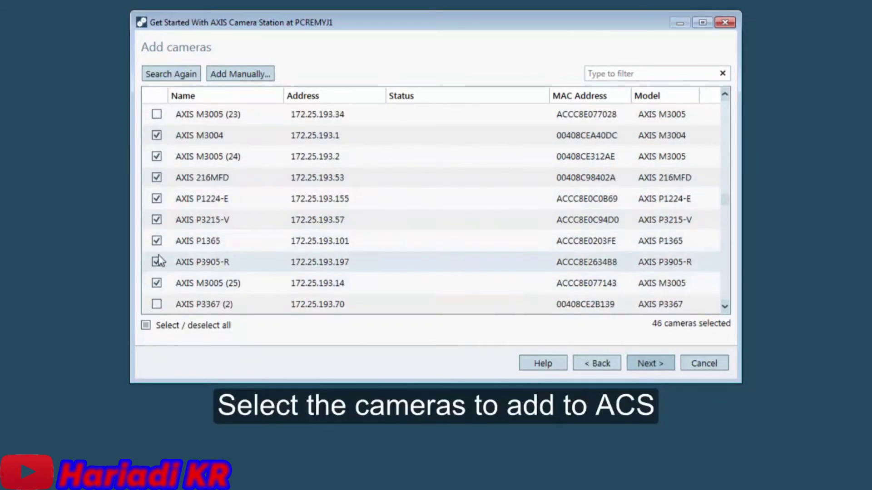
click(156, 304)
scroll(157, 262, down, 2)
click(156, 220)
scroll(156, 220, down, 2)
click(156, 241)
click(157, 262)
click(156, 283)
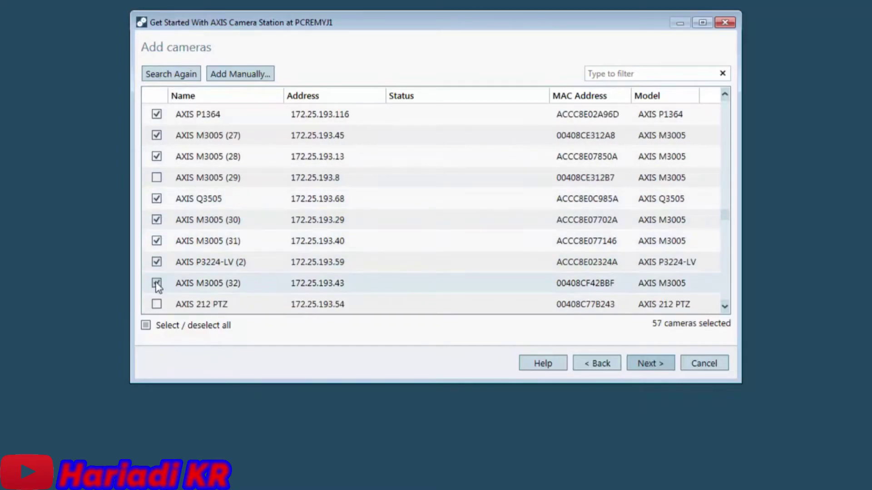
- Keep motion recording for 30 days and install the 57 selected cameras
click(663, 363)
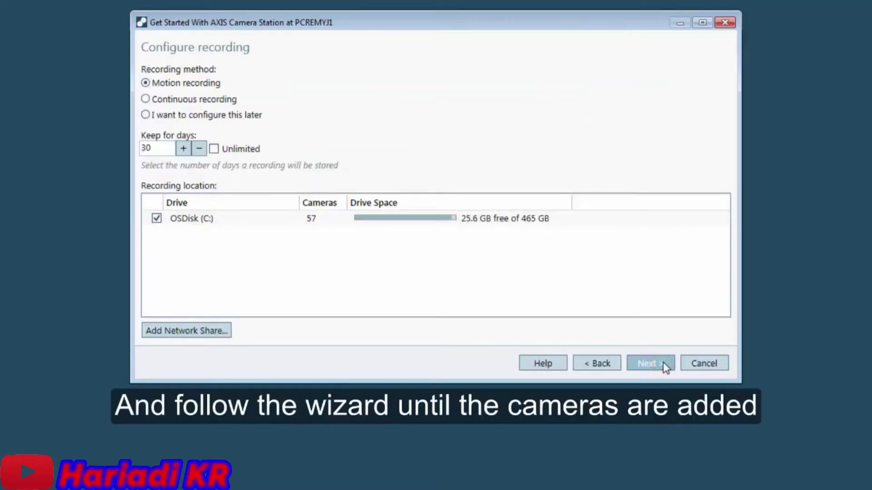
click(663, 362)
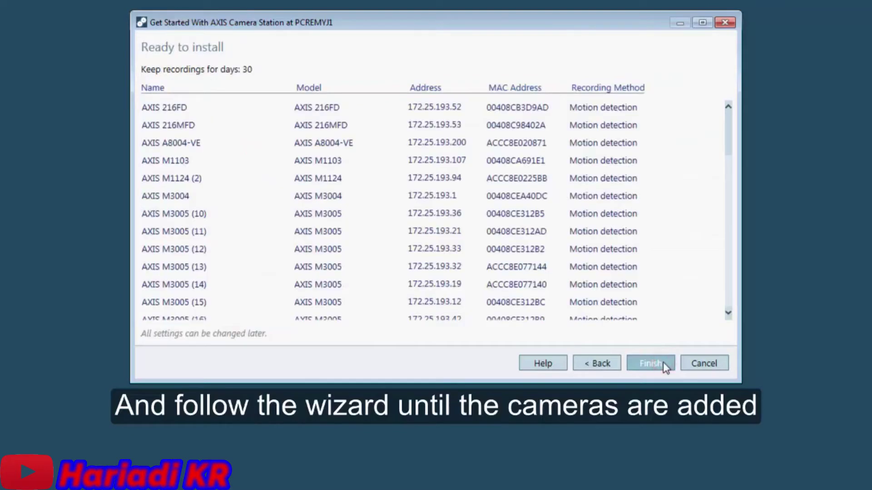
click(663, 364)
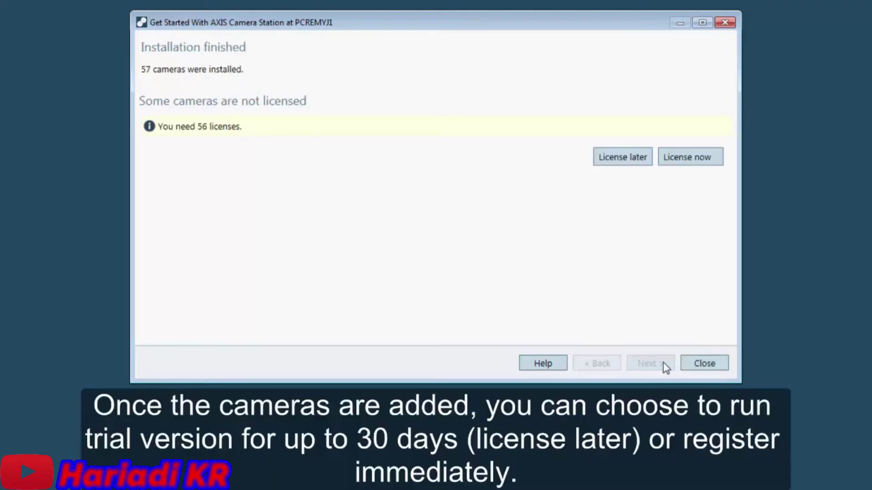
- Review the License Keys and Device License Status tabs, then open online licence management
click(715, 156)
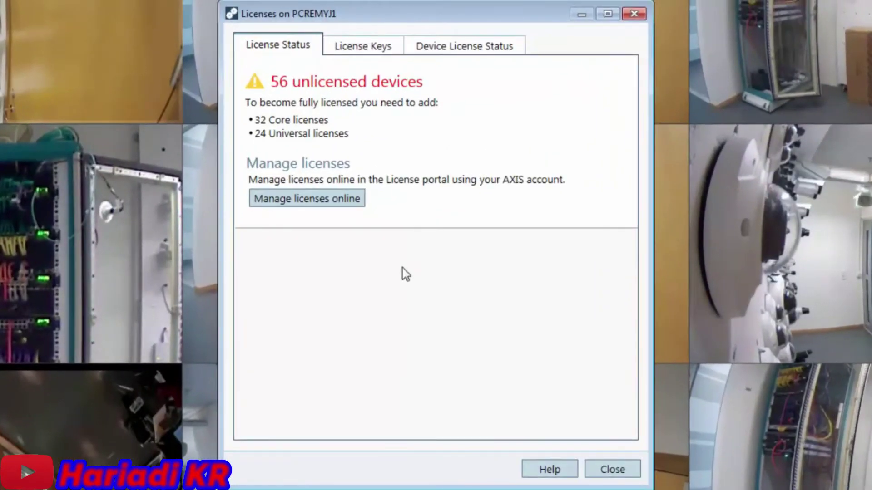
click(393, 46)
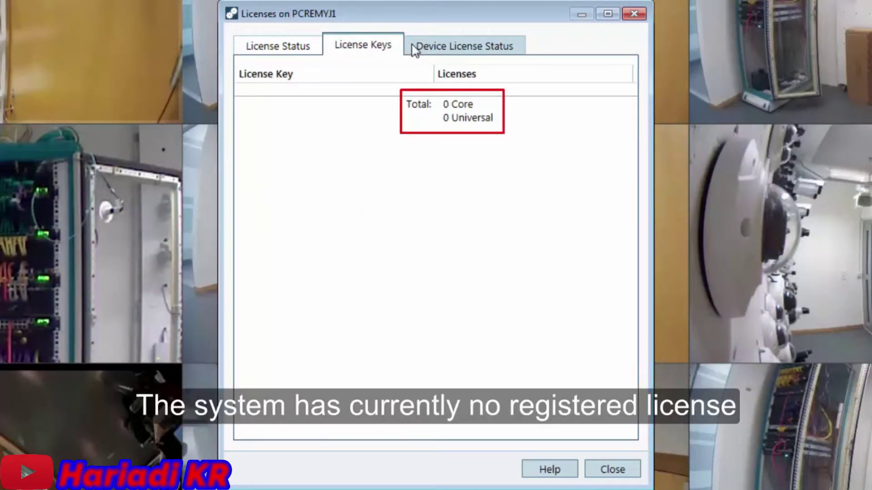
click(414, 49)
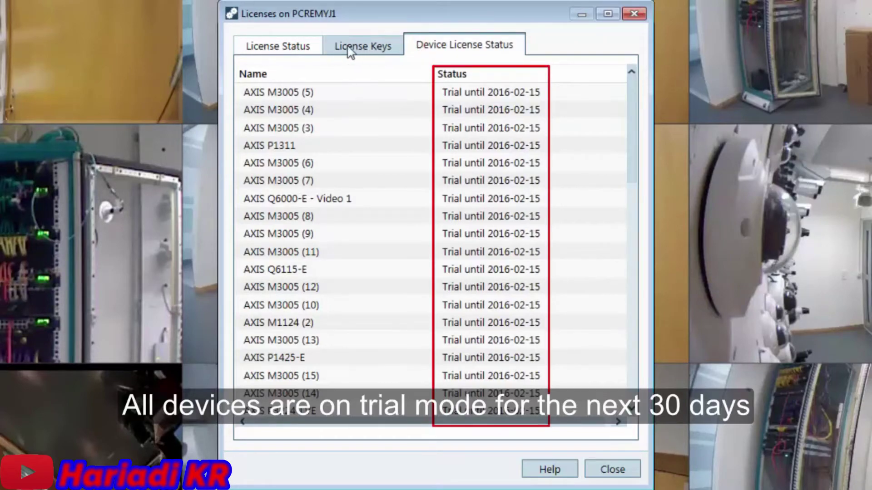
click(316, 48)
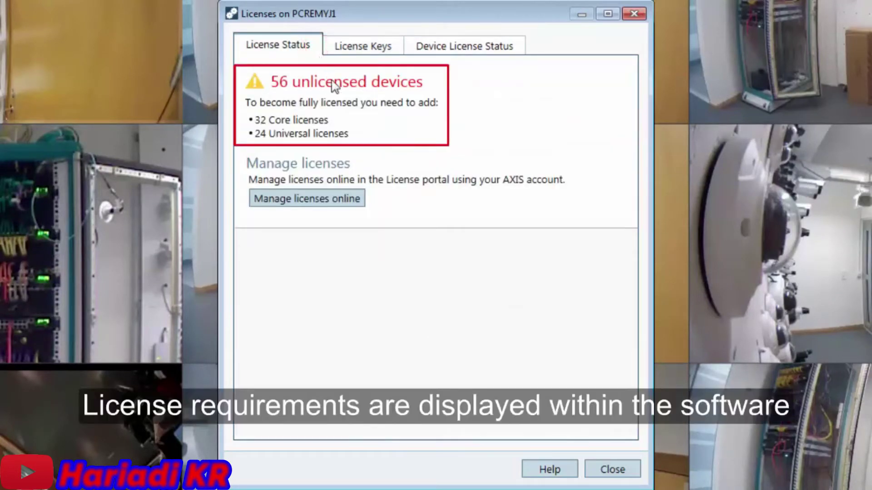
click(361, 203)
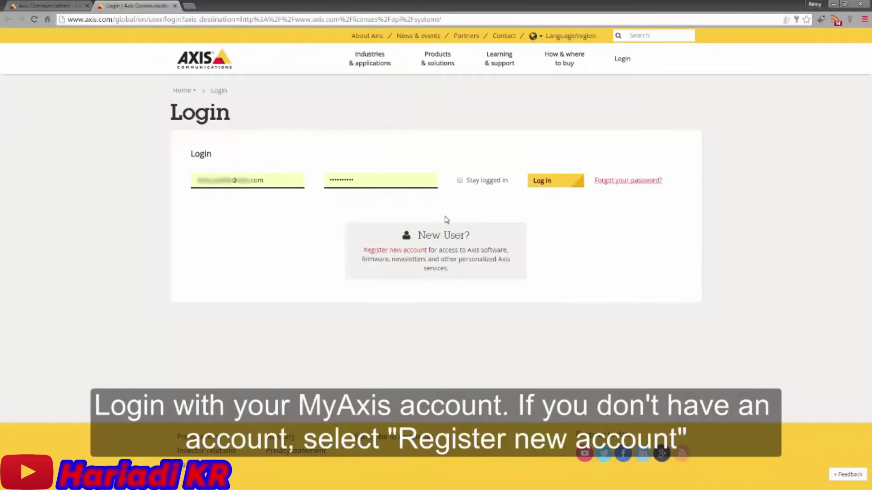